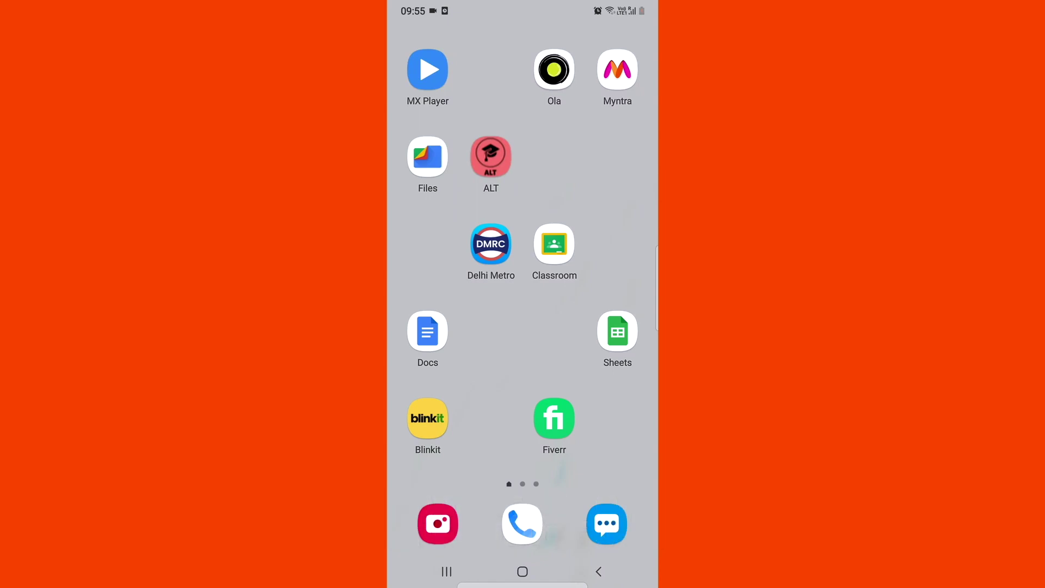
# Launch Game Launcher from the app drawer of installed apps.
pyautogui.moveTo(522, 457); pyautogui.dragTo(522, 205)
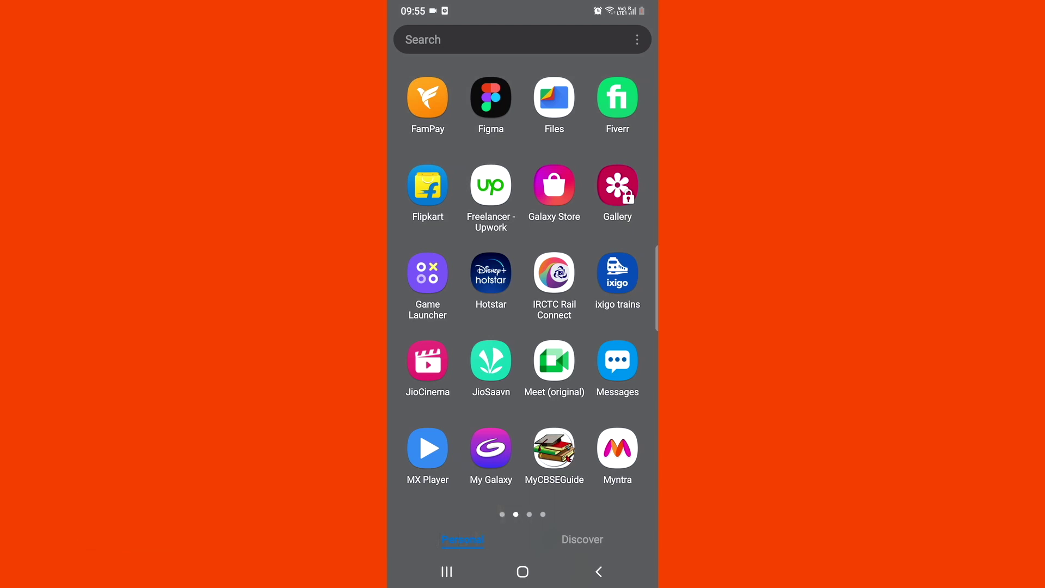
pyautogui.click(427, 273)
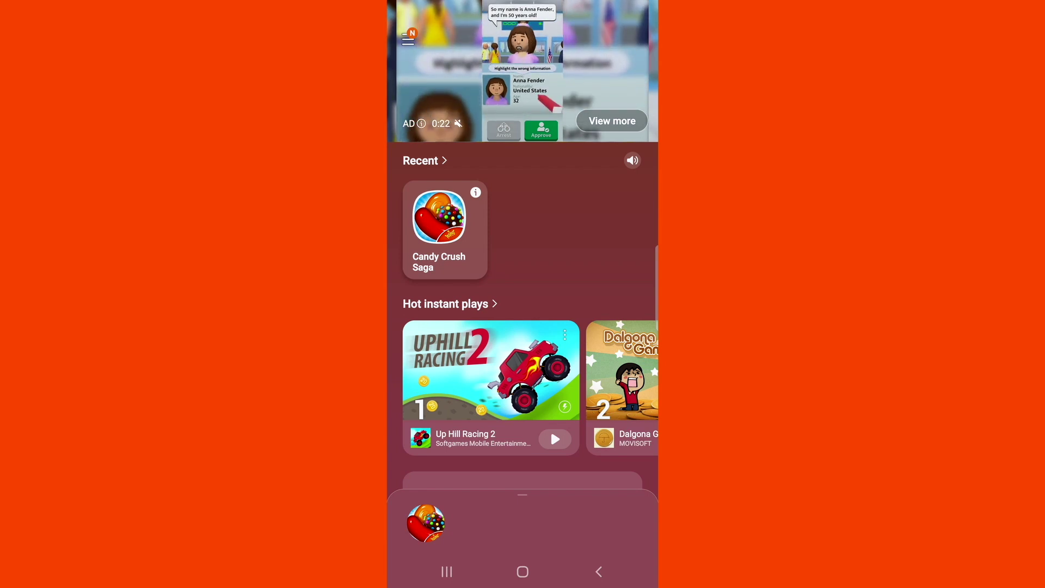
# Show the launcher's side menu with Play history and Galaxy ranking entries.
pyautogui.click(407, 39)
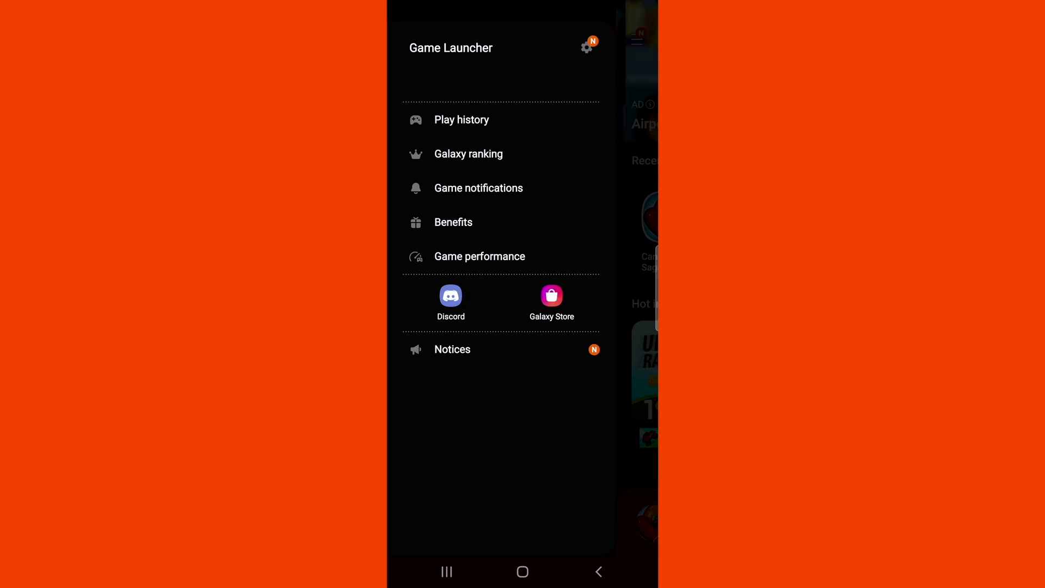
# View Play history (348 hrs 38 mins across 13 games, favourite categories), then leave it.
pyautogui.click(461, 119)
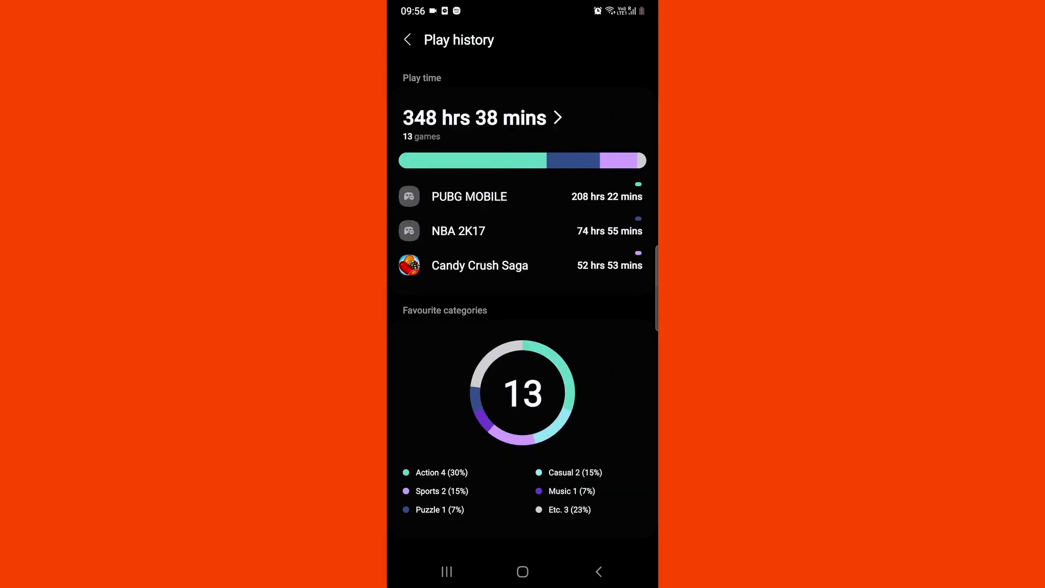
pyautogui.scroll(3, 522, 327)
pyautogui.scroll(-3, 523, 327)
pyautogui.scroll(3, 523, 327)
pyautogui.scroll(-3, 522, 326)
pyautogui.scroll(3, 523, 327)
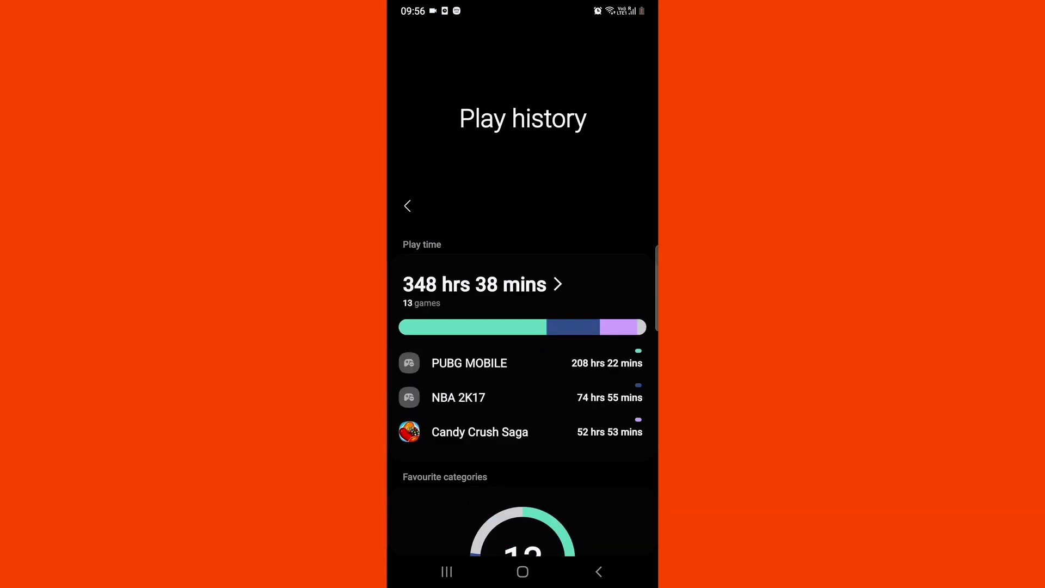
pyautogui.click(599, 572)
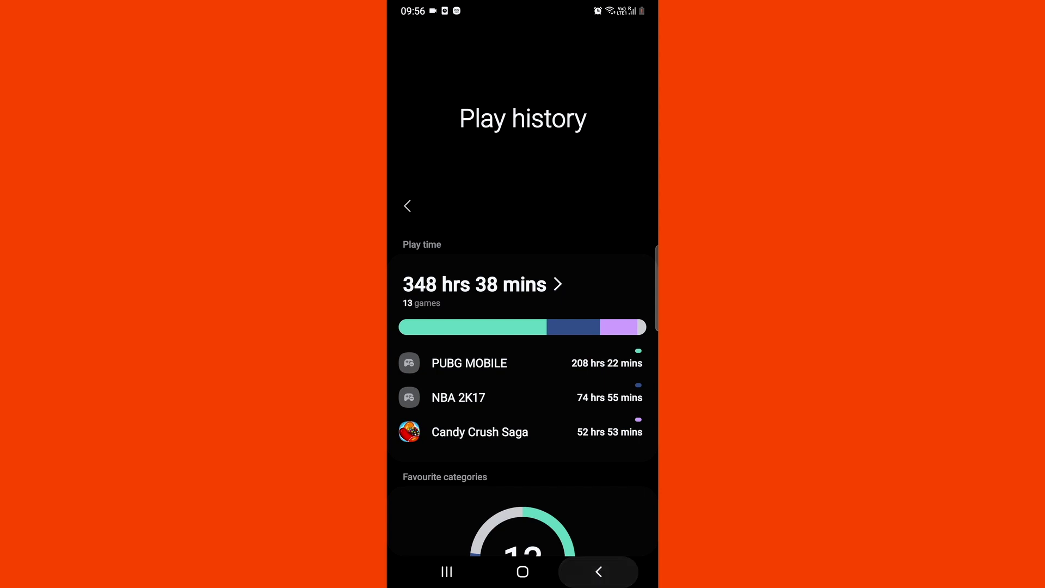
# Return to the Android home screen of app icons.
pyautogui.click(523, 572)
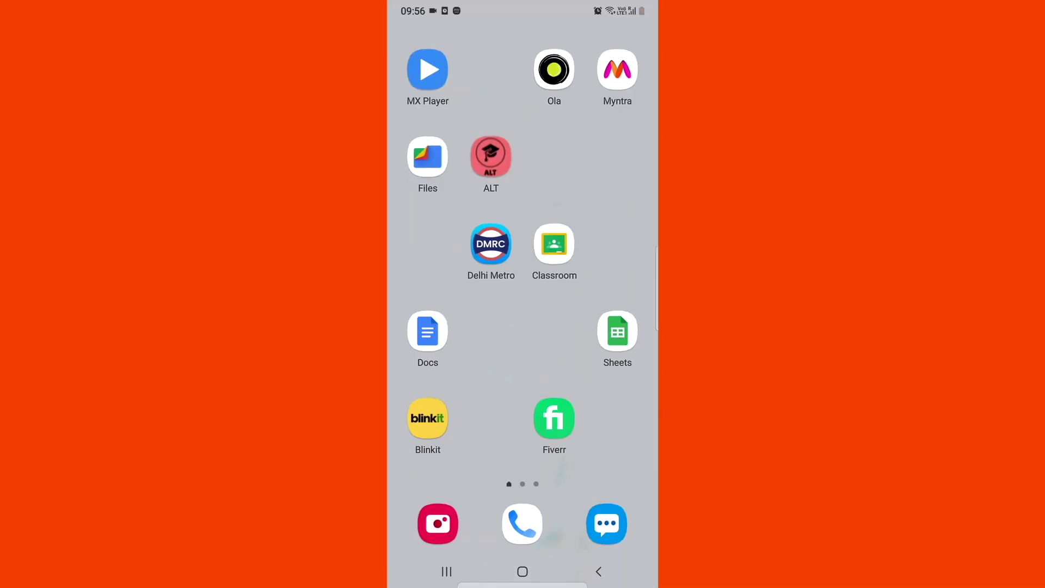